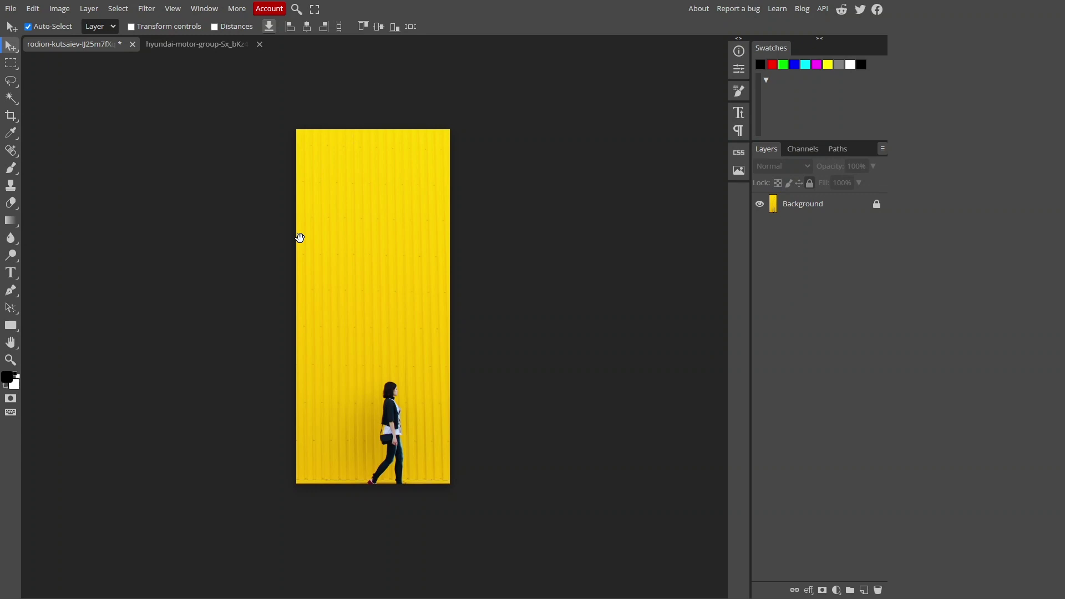
Duplicate Background into Layer 1 and crop the canvas wider on the left to 978 × 1280 px, in Free mode.
drag(299, 238, 315, 235)
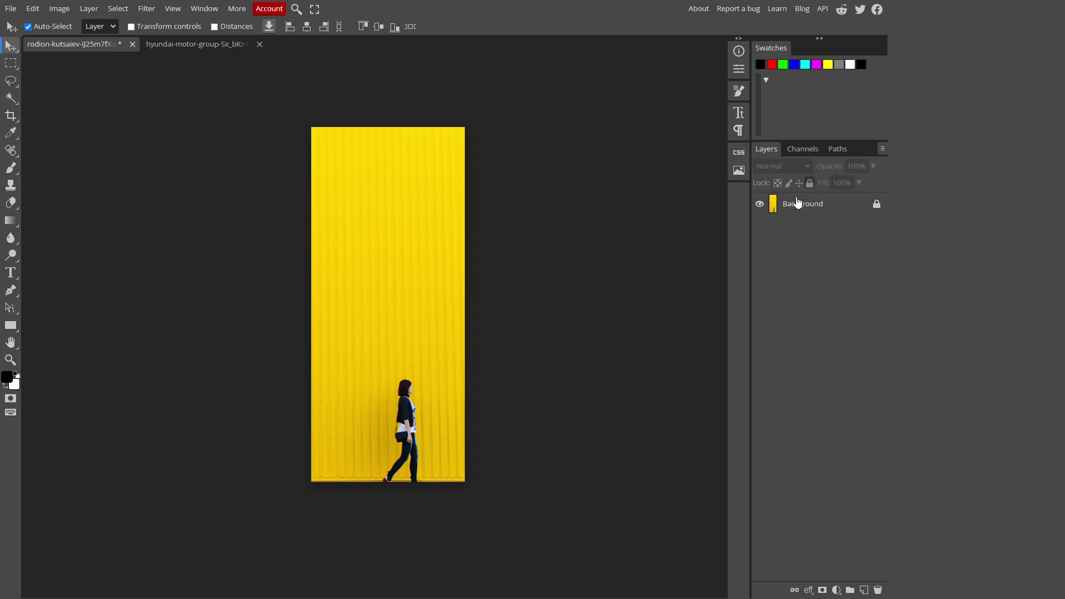
drag(798, 203, 864, 590)
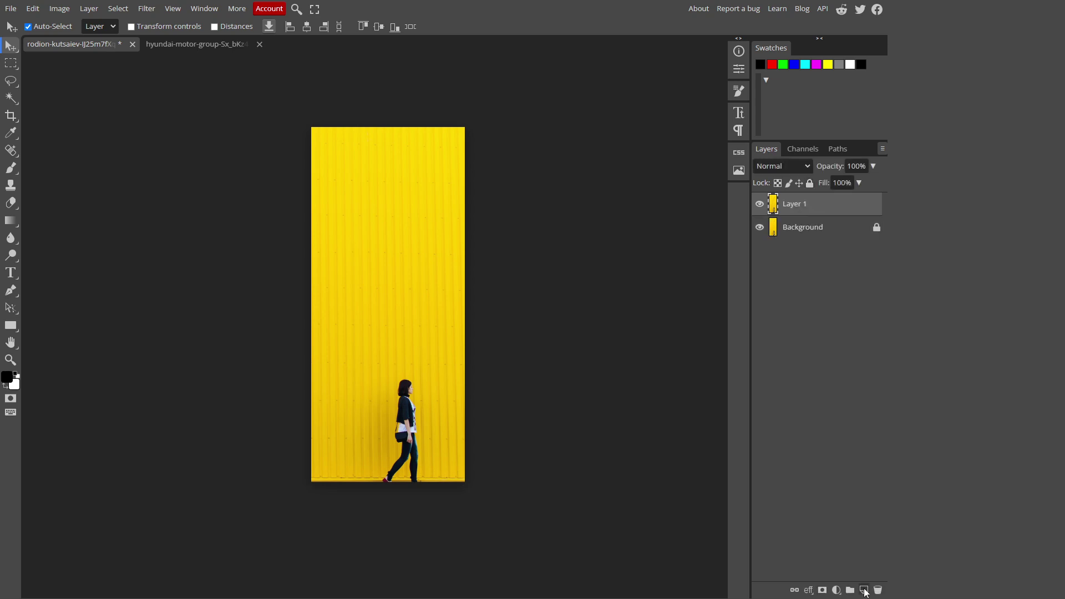
click(10, 115)
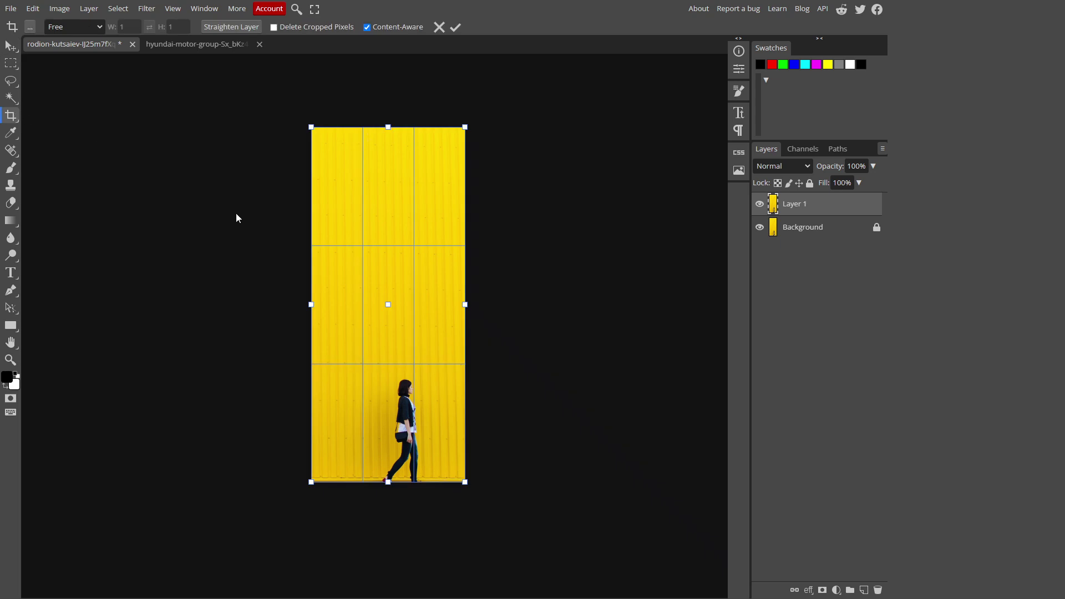
click(82, 33)
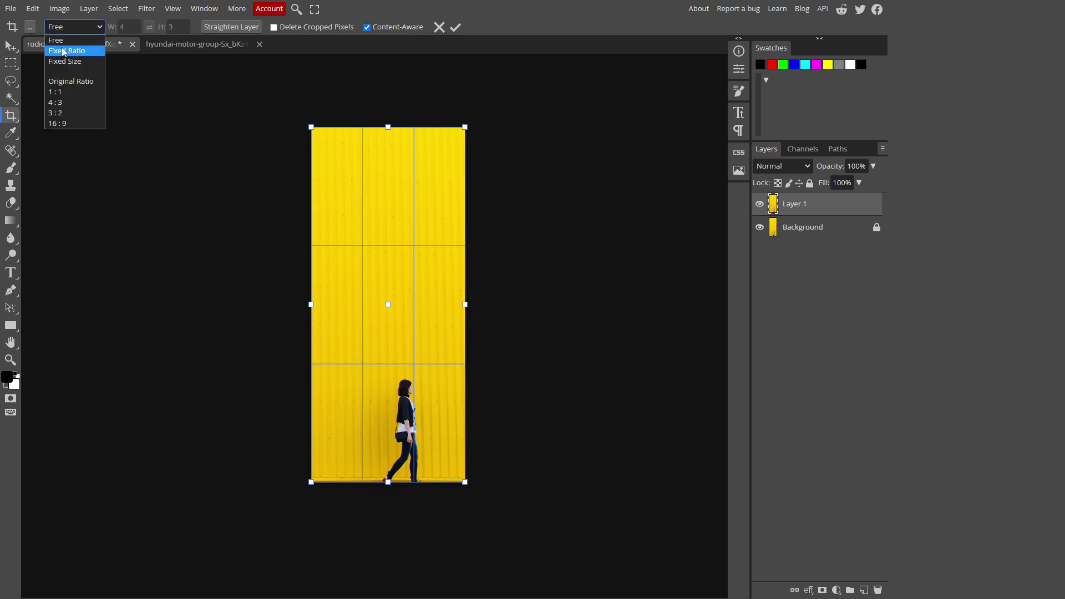
click(66, 47)
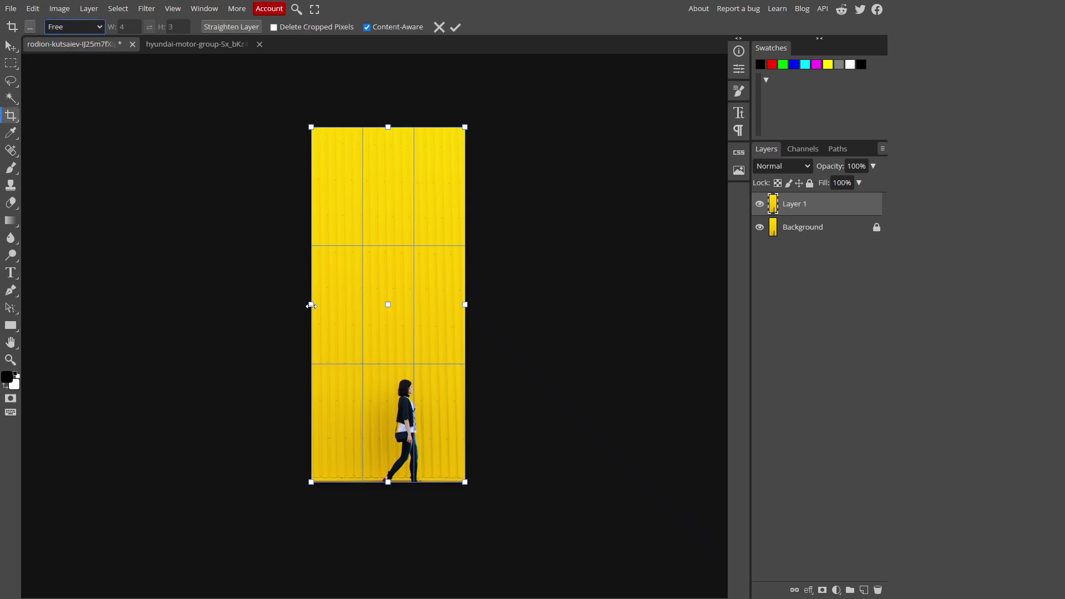
drag(311, 304, 193, 301)
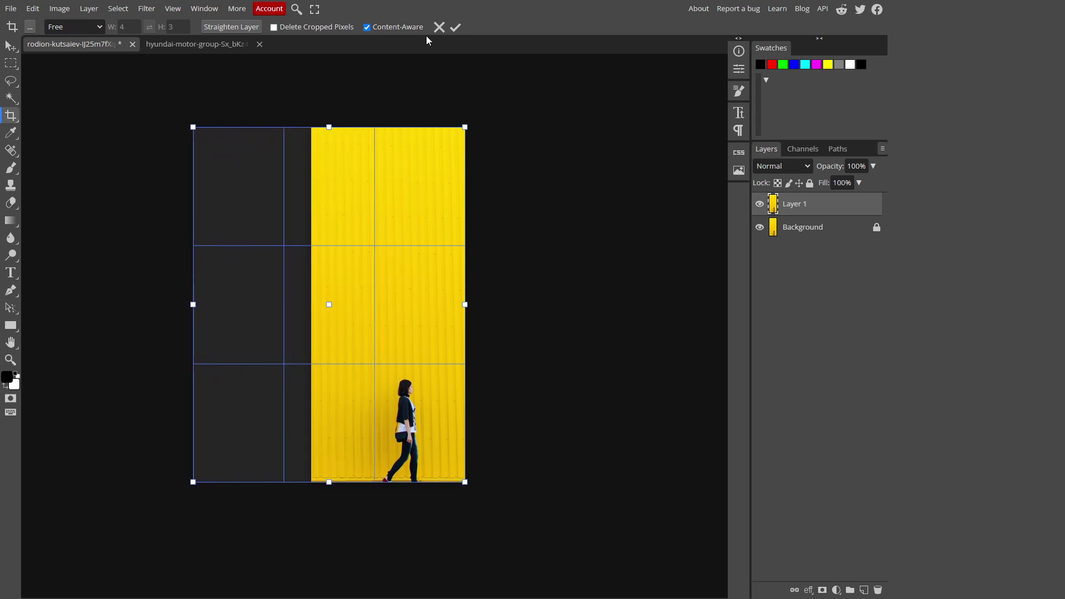
click(455, 27)
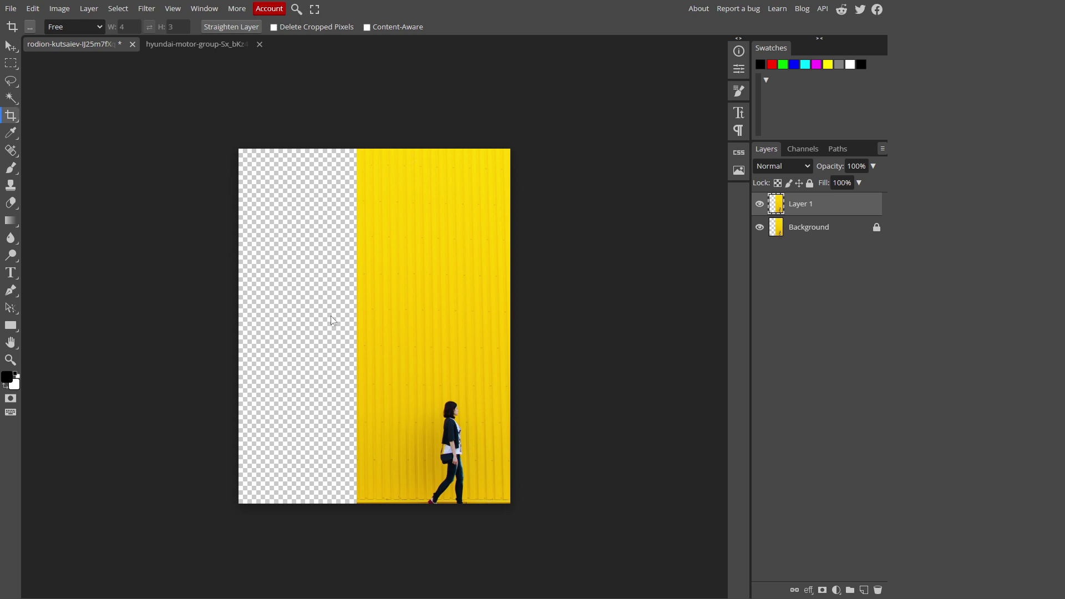
Undo the crop, hide the Background layer, and select Layer 1.
key(ctrl+z)
click(806, 230)
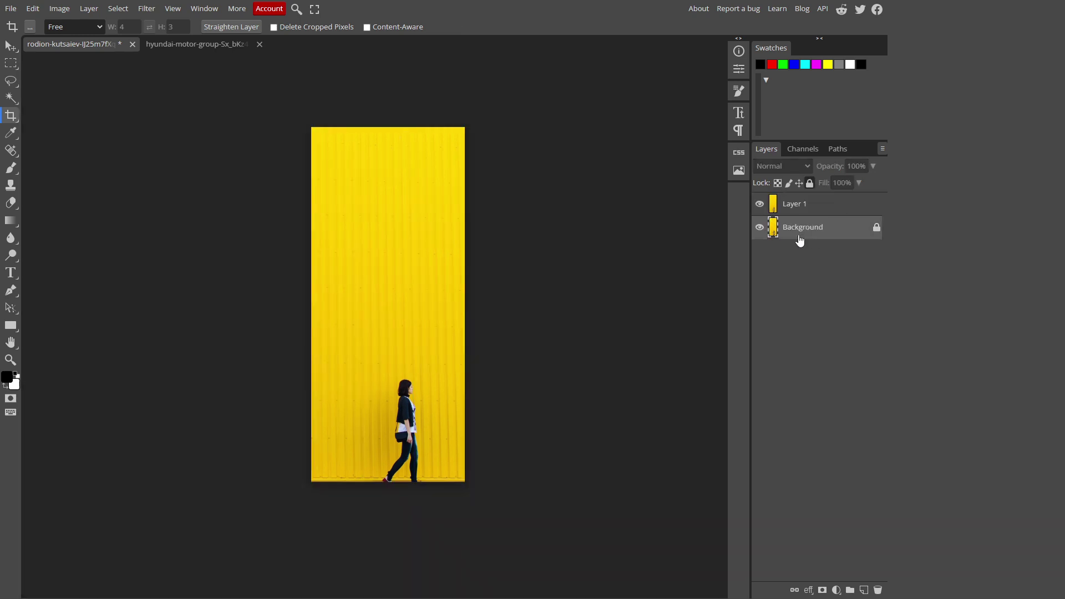
click(760, 227)
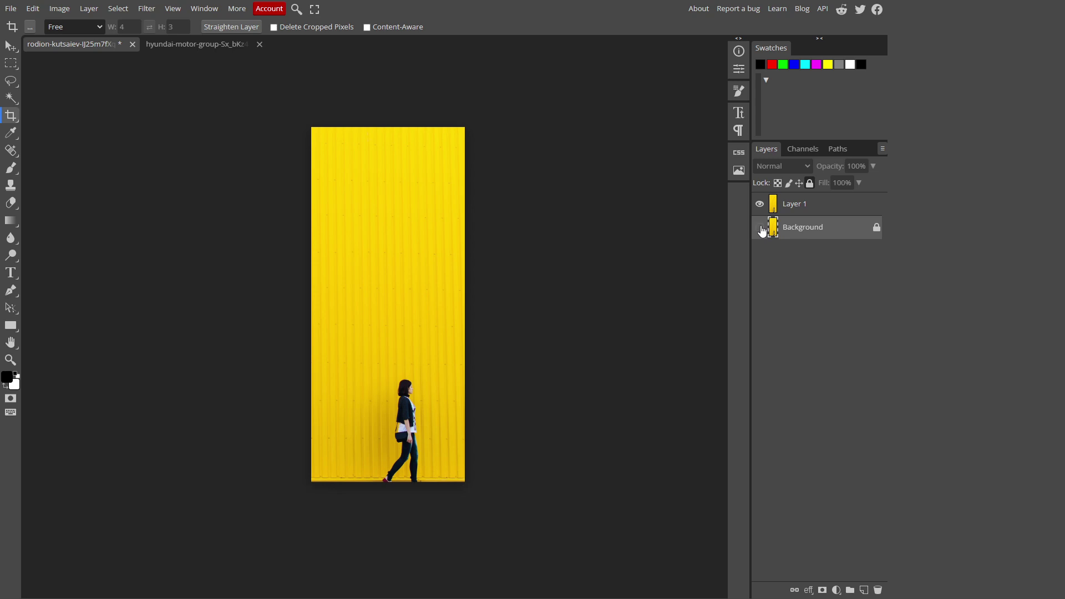
click(817, 205)
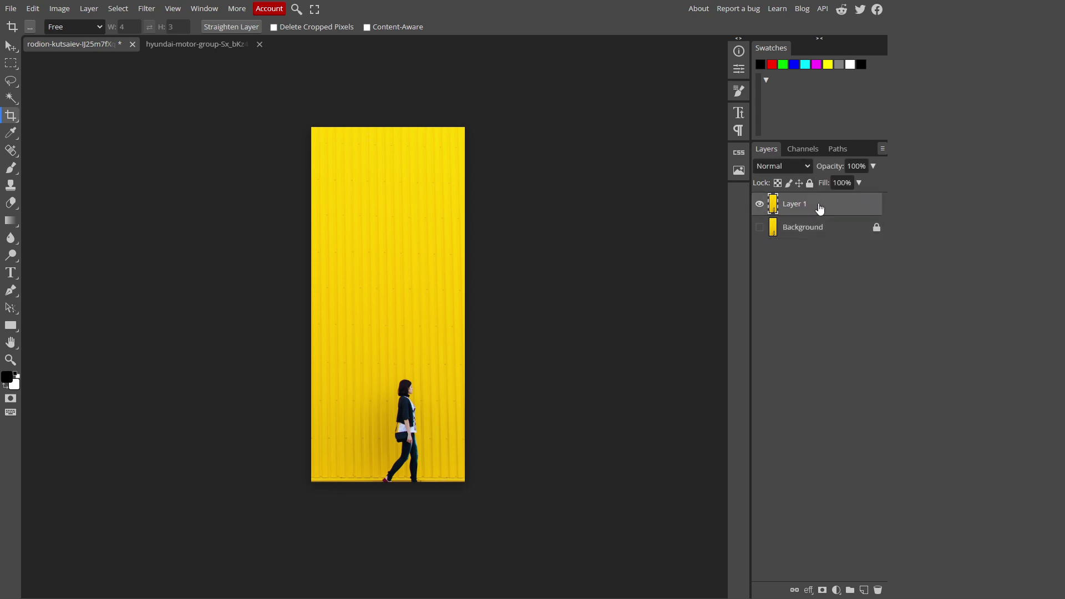
Extend the photo leftward with a Content-Aware crop so the new strip fills with yellow wall.
click(4, 117)
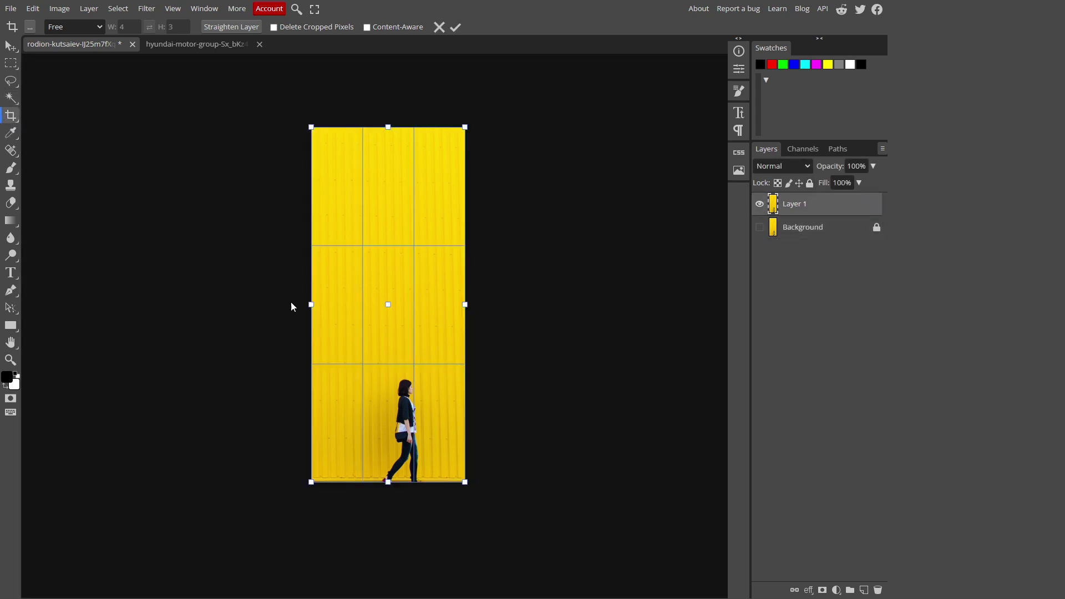
drag(311, 304, 273, 305)
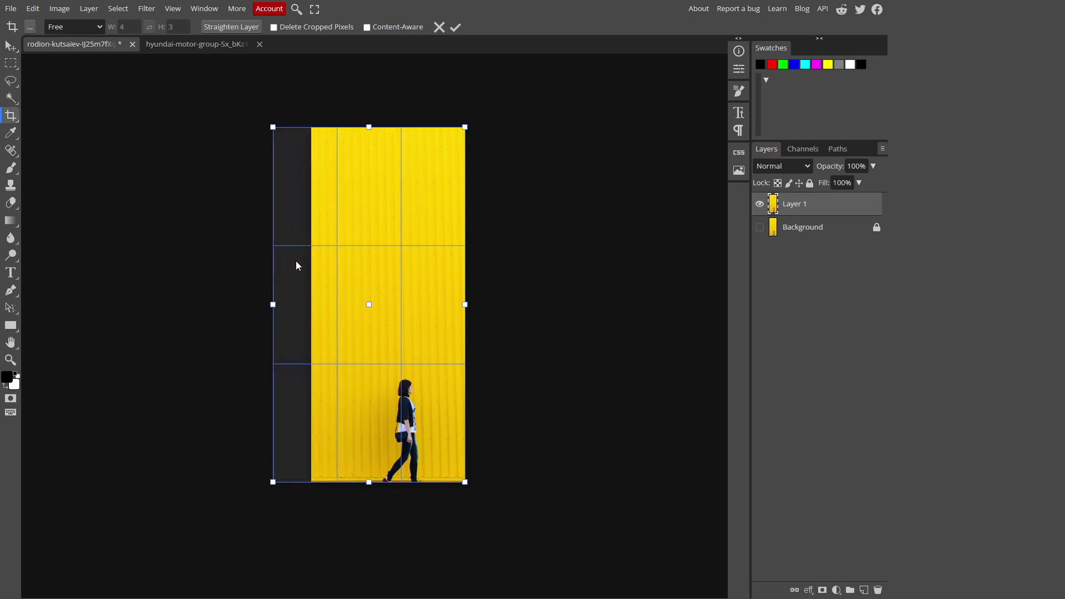
click(366, 28)
click(456, 28)
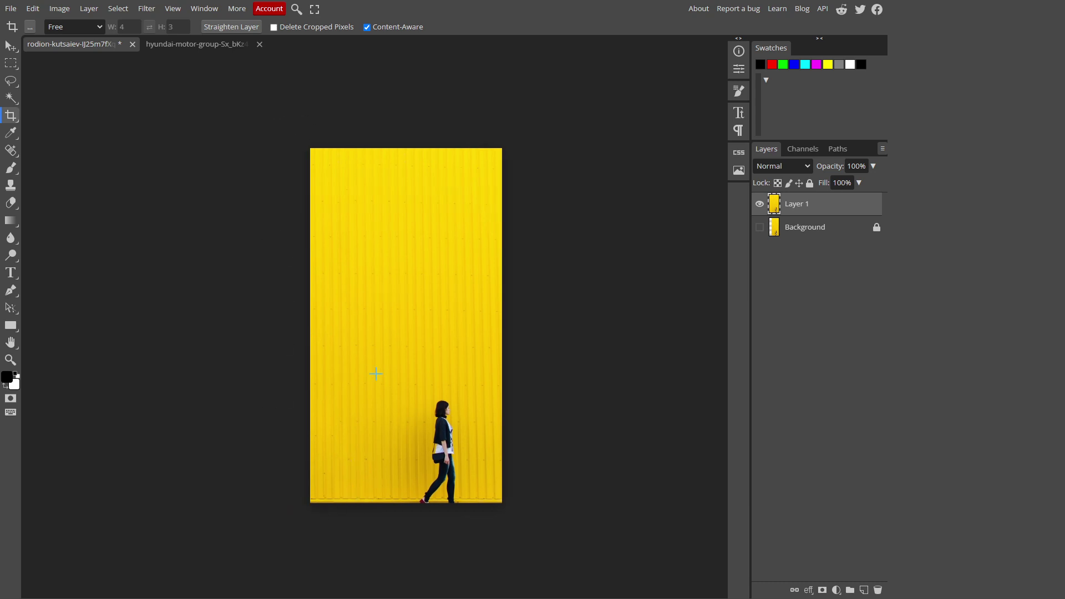
key(v)
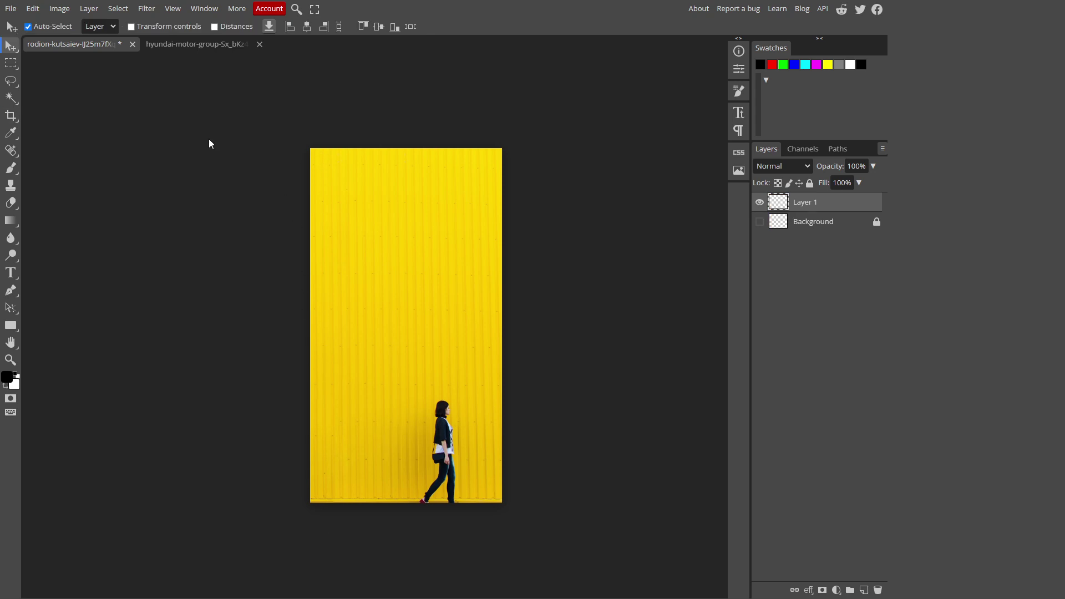
Content-aware crop the yellow-wall image further left to 850 px, keeping the woman undistorted.
click(10, 116)
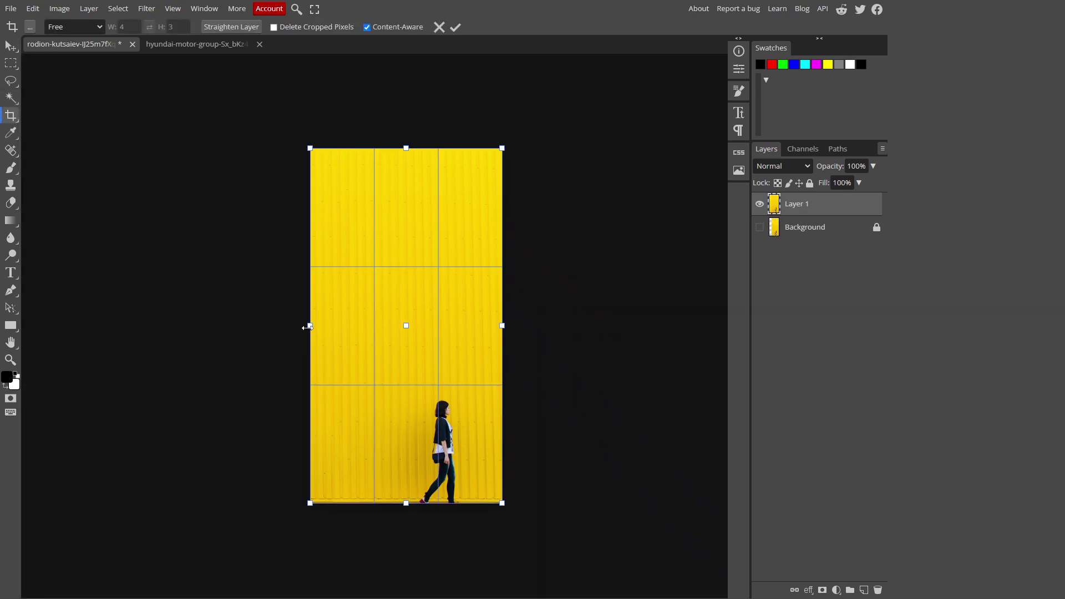
drag(310, 326, 266, 325)
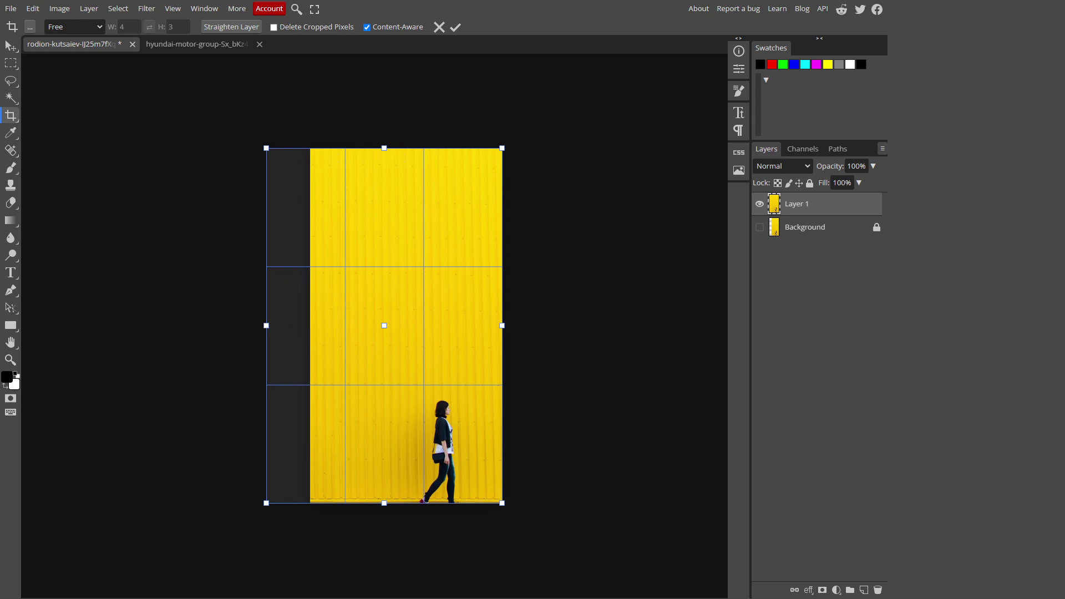
click(455, 27)
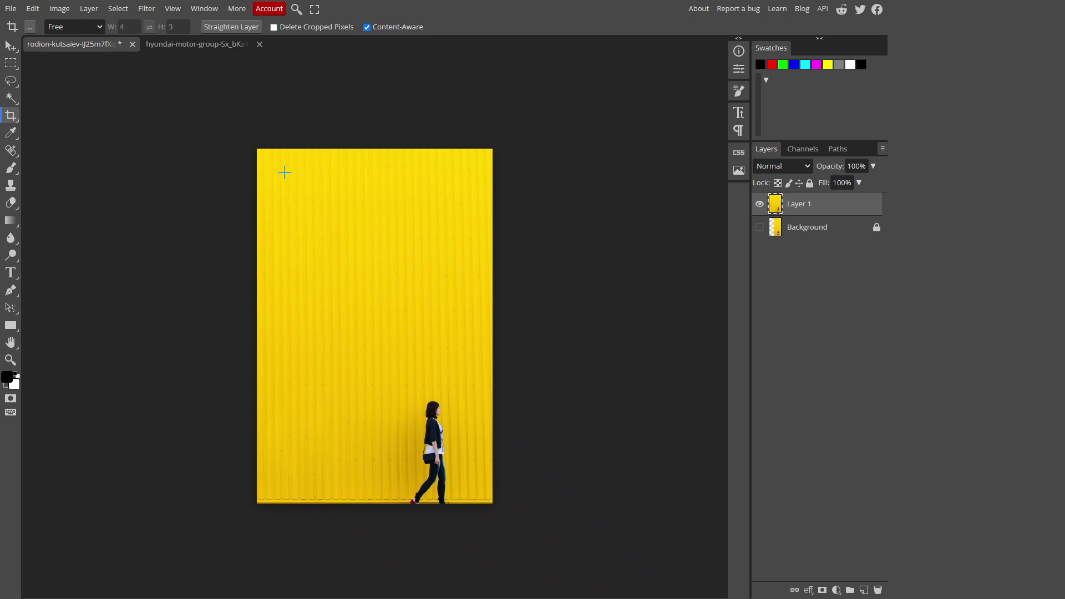
click(183, 48)
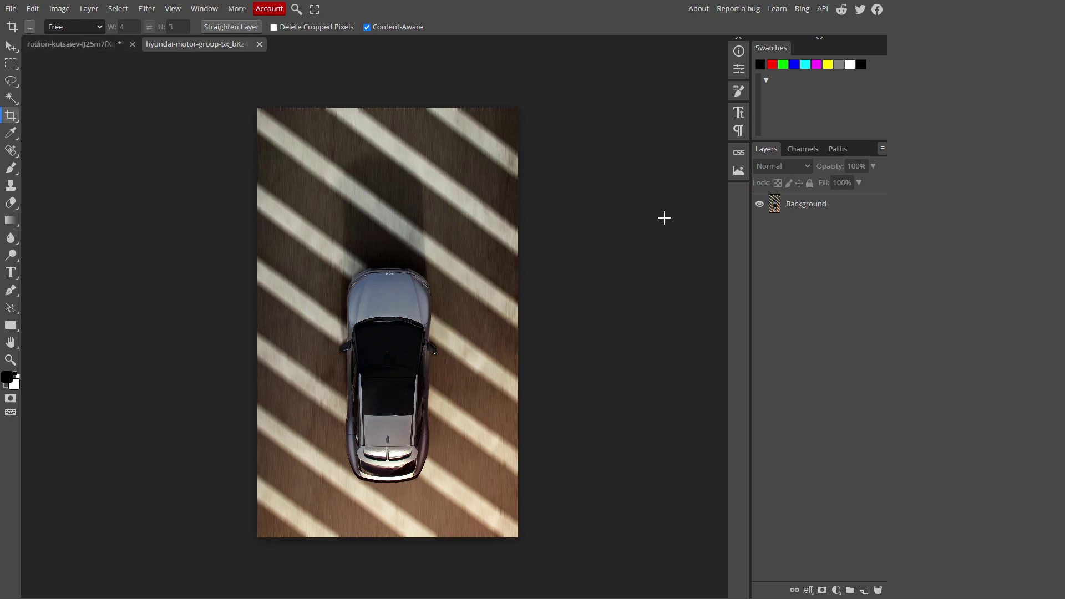
Duplicate the car photo's Background as Layer 1 and content-aware crop it slightly wider on both sides.
click(826, 209)
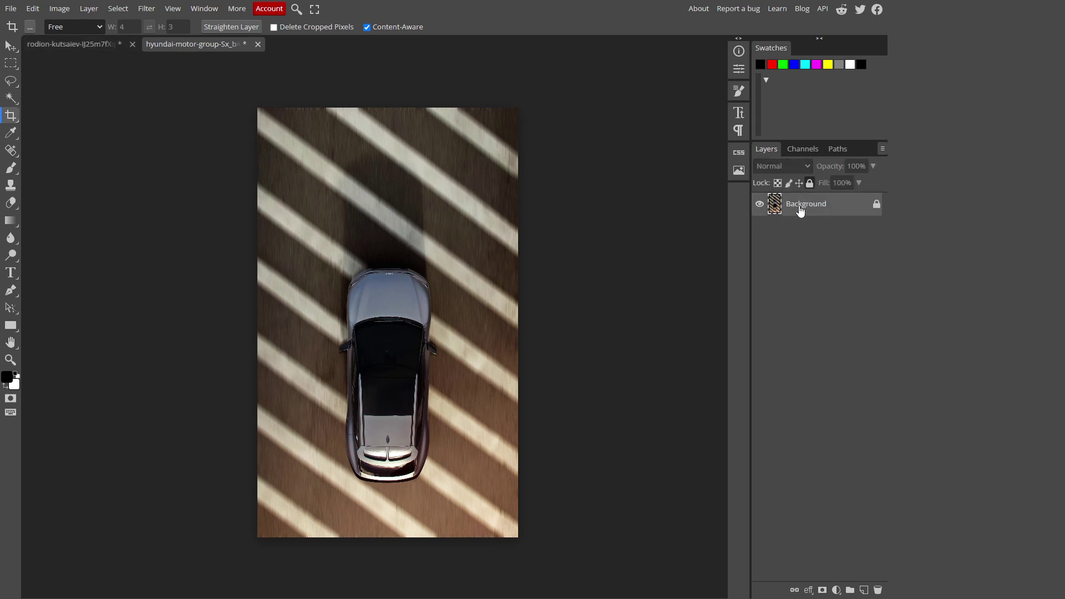
drag(800, 212, 864, 589)
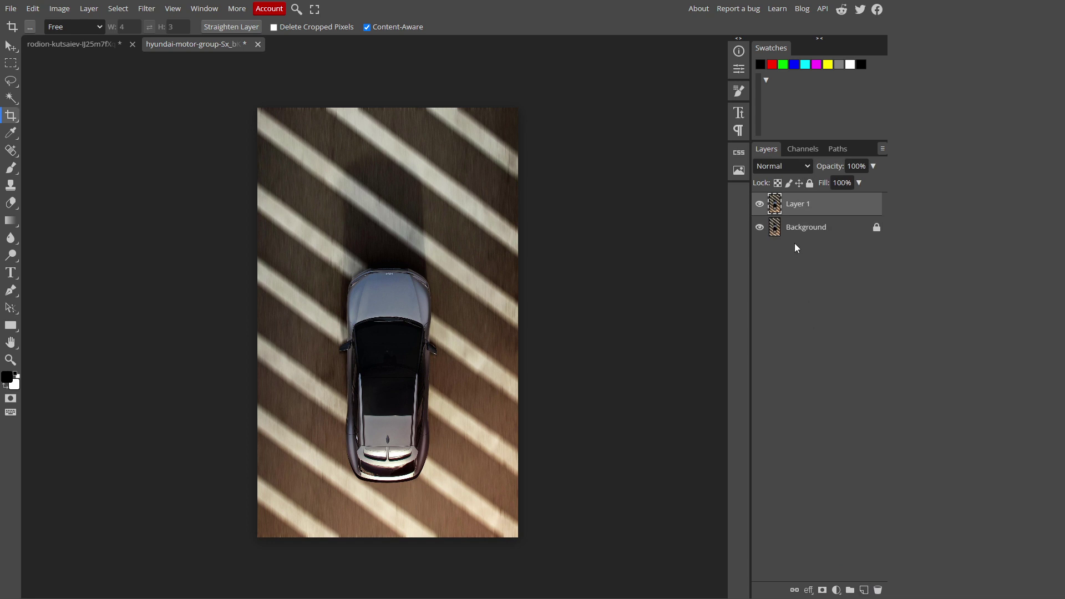
click(10, 133)
click(11, 117)
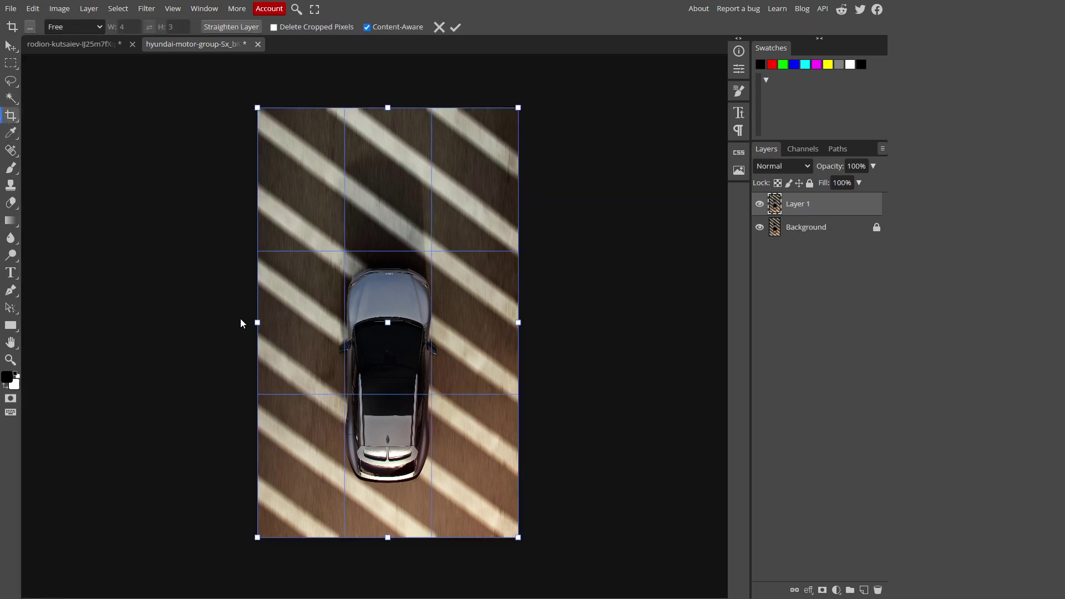
scroll(258, 322, down, 2)
scroll(258, 322, up, 2)
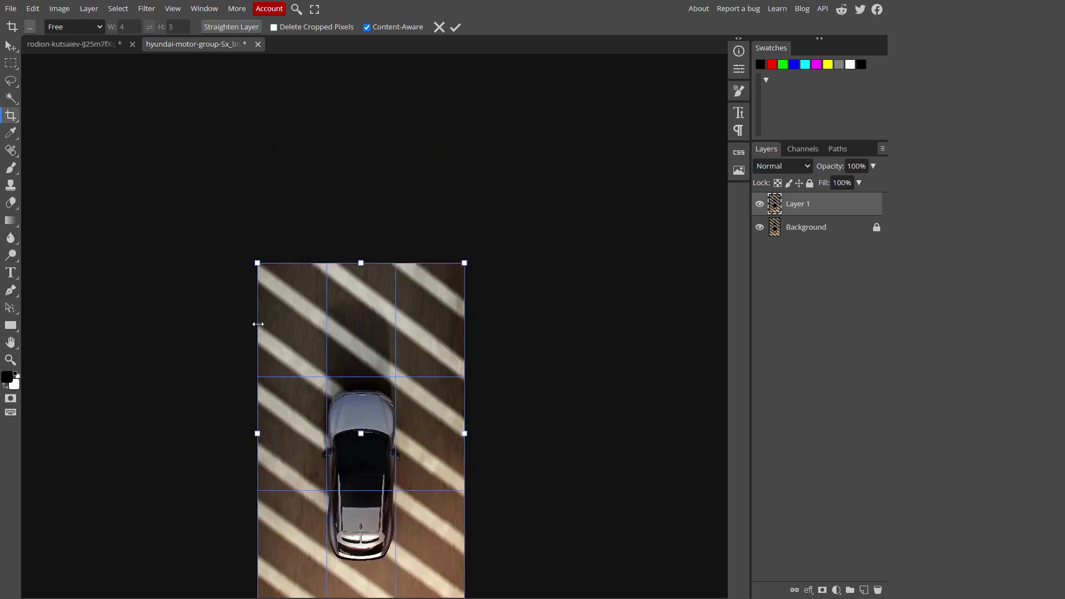
scroll(259, 322, down, 4)
scroll(258, 322, up, 2)
drag(257, 322, 243, 322)
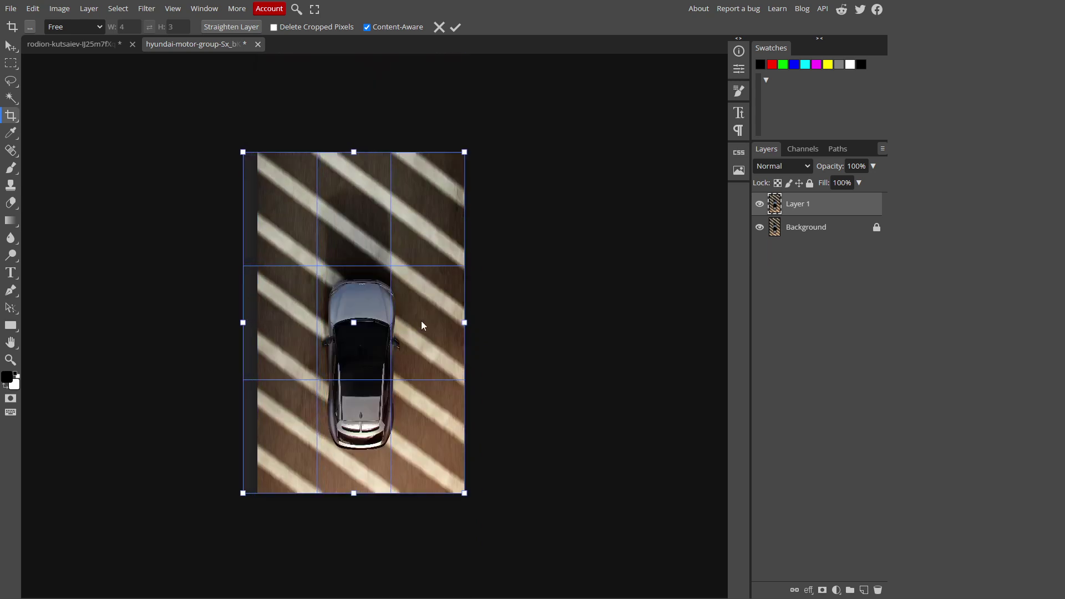
drag(465, 321, 477, 321)
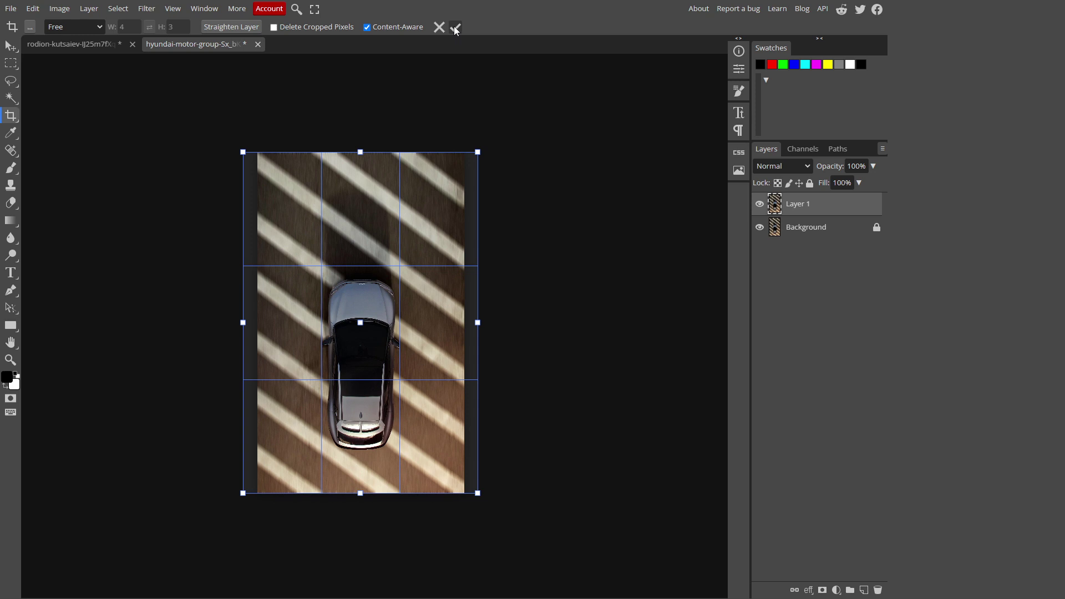
click(455, 28)
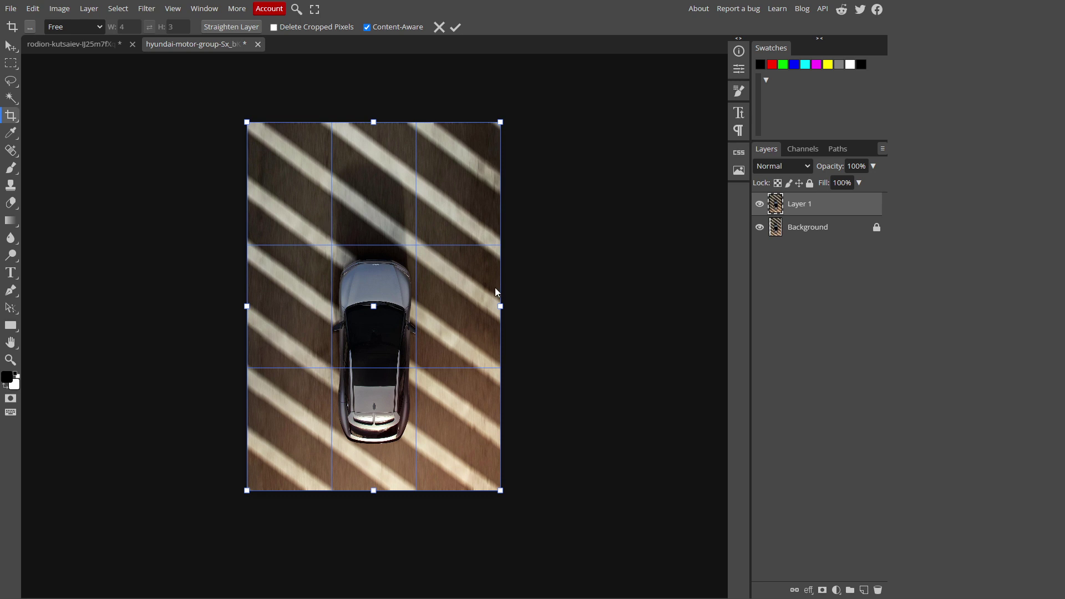
Widen the car photo once more on both sides with another content-aware crop.
drag(500, 306, 516, 306)
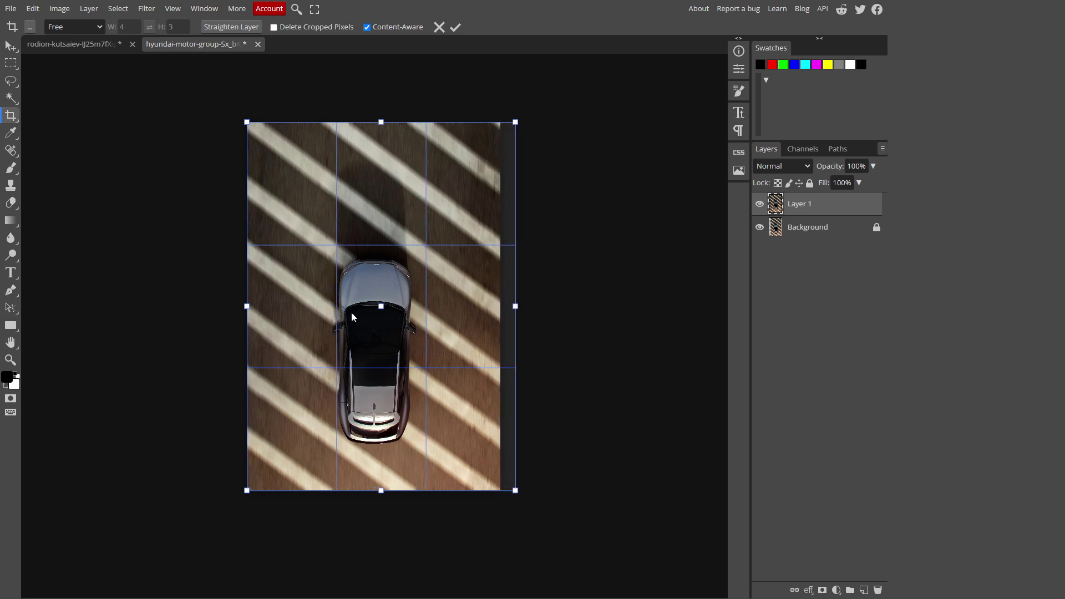
drag(247, 306, 230, 306)
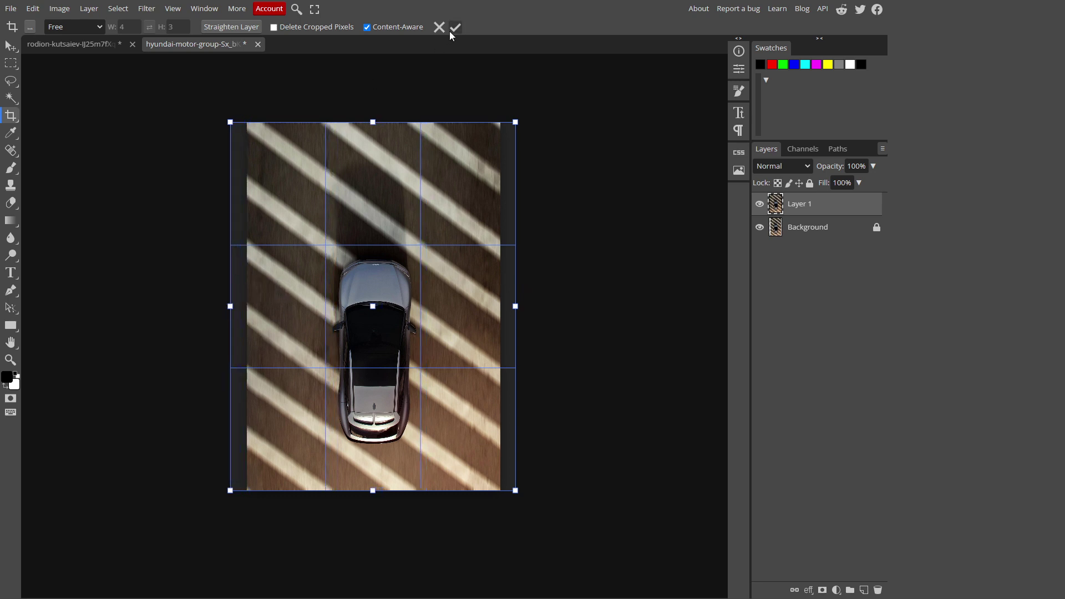
click(449, 31)
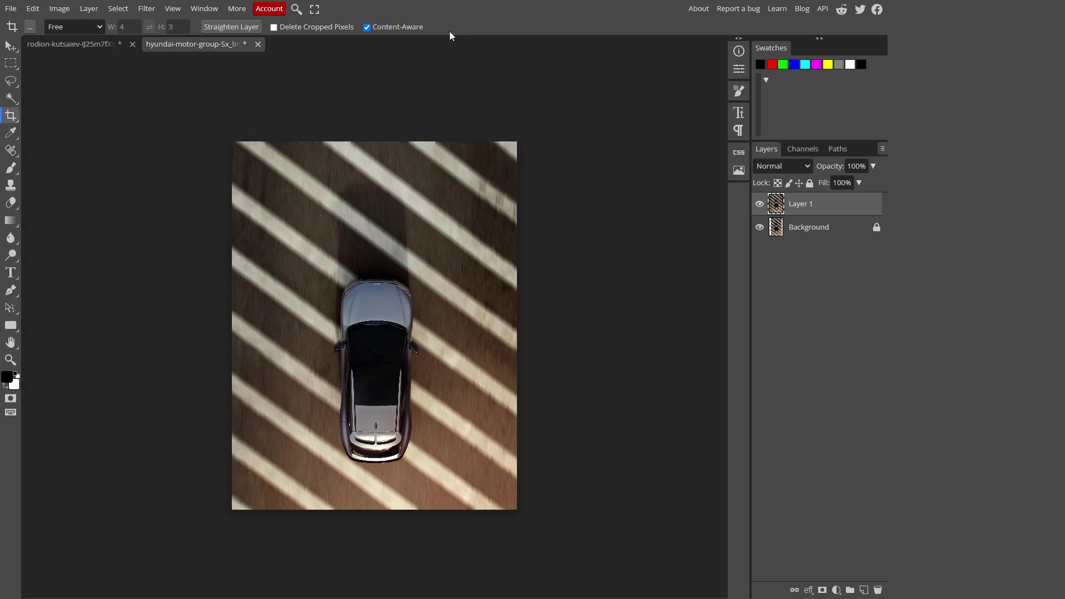
Content-aware crop the car photo far wider on both sides, producing two extra car copies.
click(12, 116)
drag(232, 326, 156, 327)
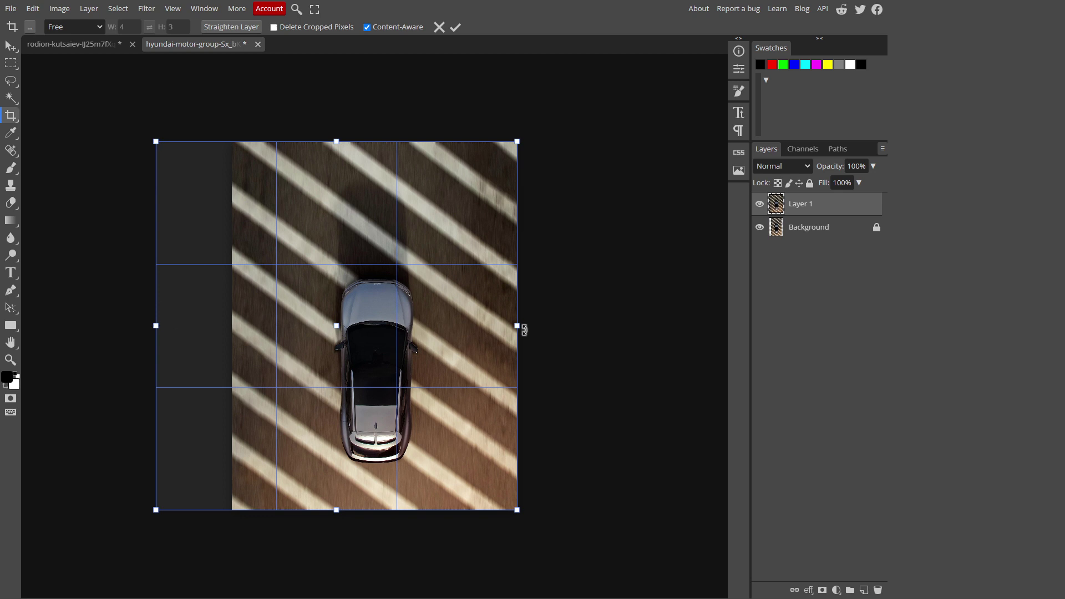
drag(516, 325, 602, 326)
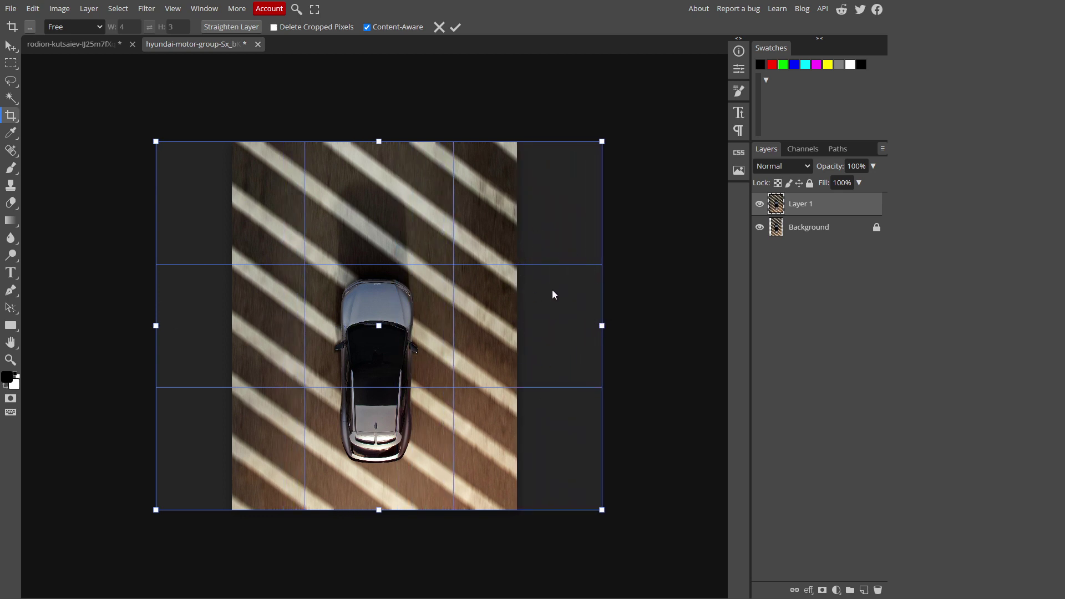
drag(156, 325, 137, 326)
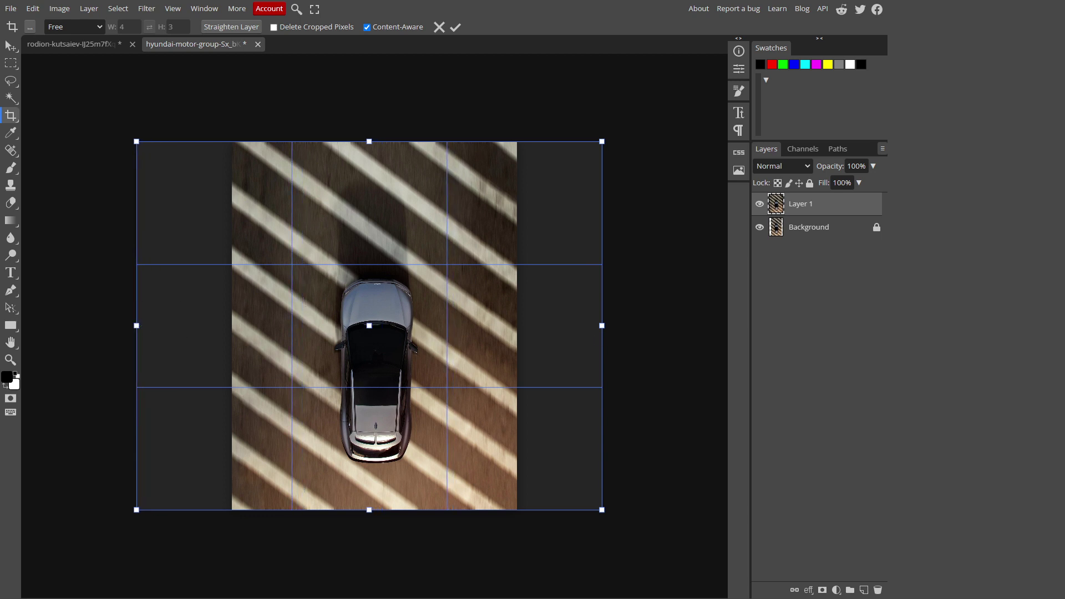
drag(603, 326, 618, 325)
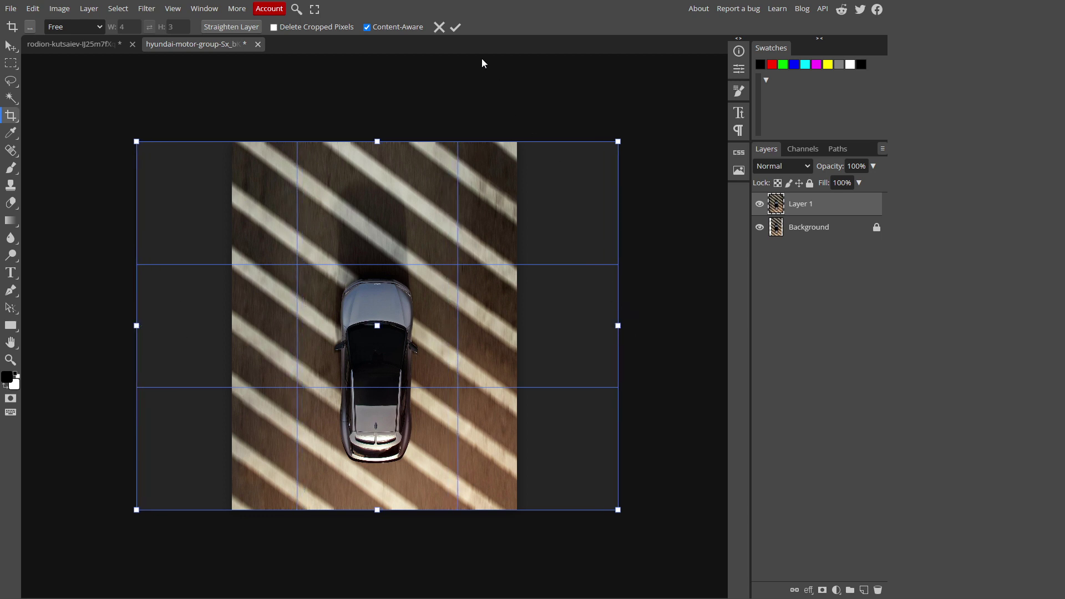
click(458, 28)
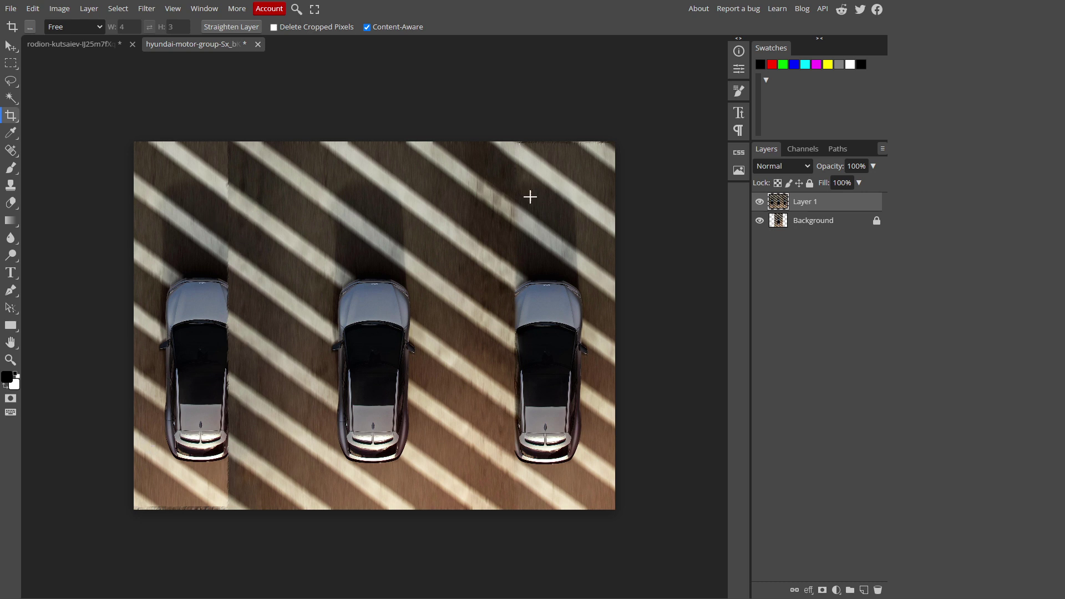
Content-aware crop the single-car photo slightly wider on both sides to about 2681 × 3164 px.
click(207, 266)
drag(231, 326, 216, 326)
drag(517, 326, 532, 326)
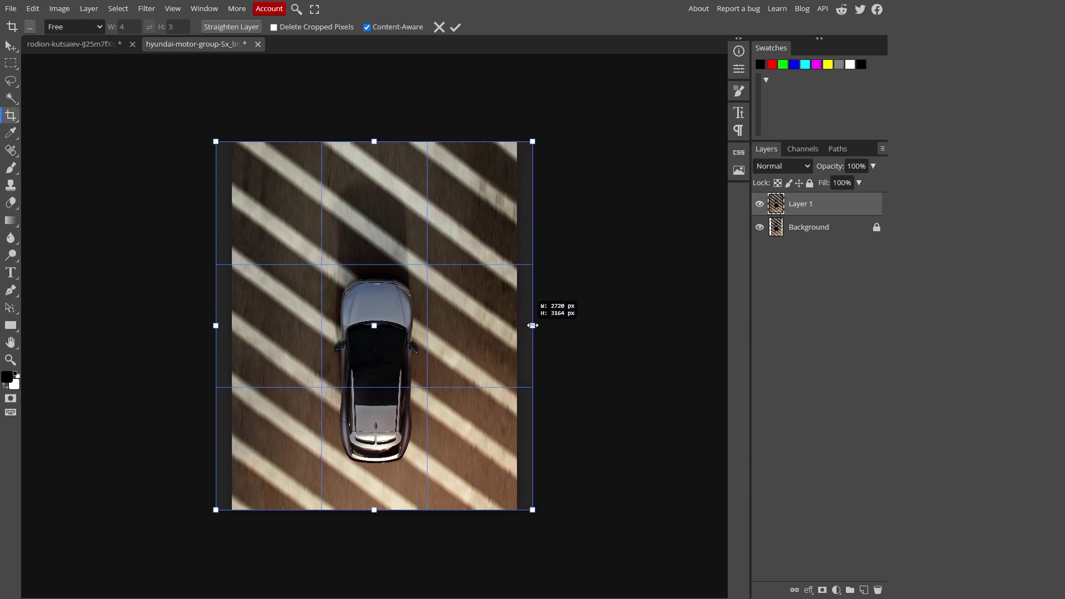
click(456, 28)
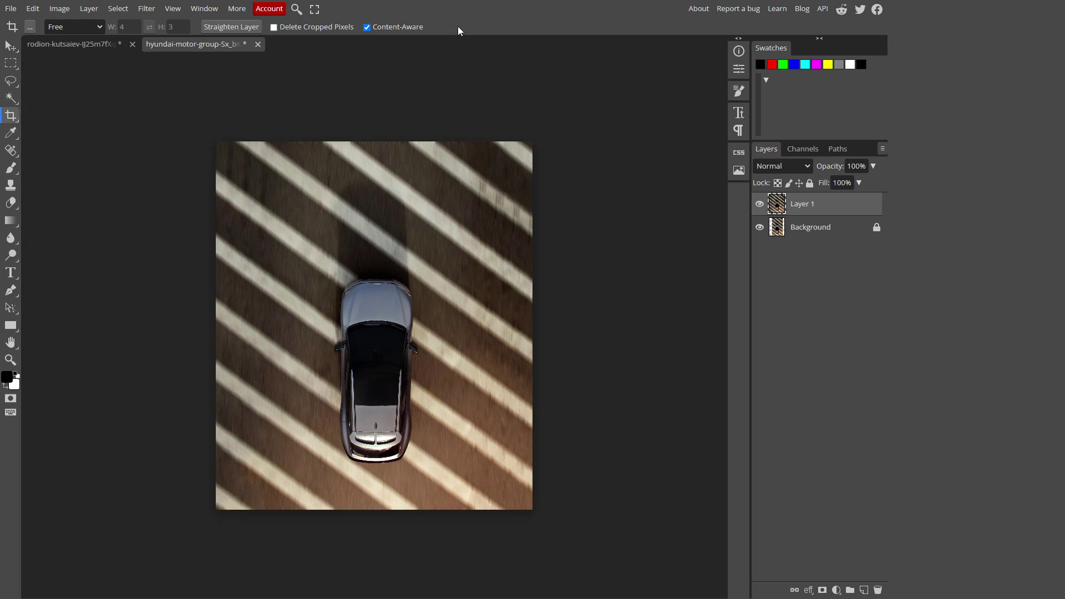